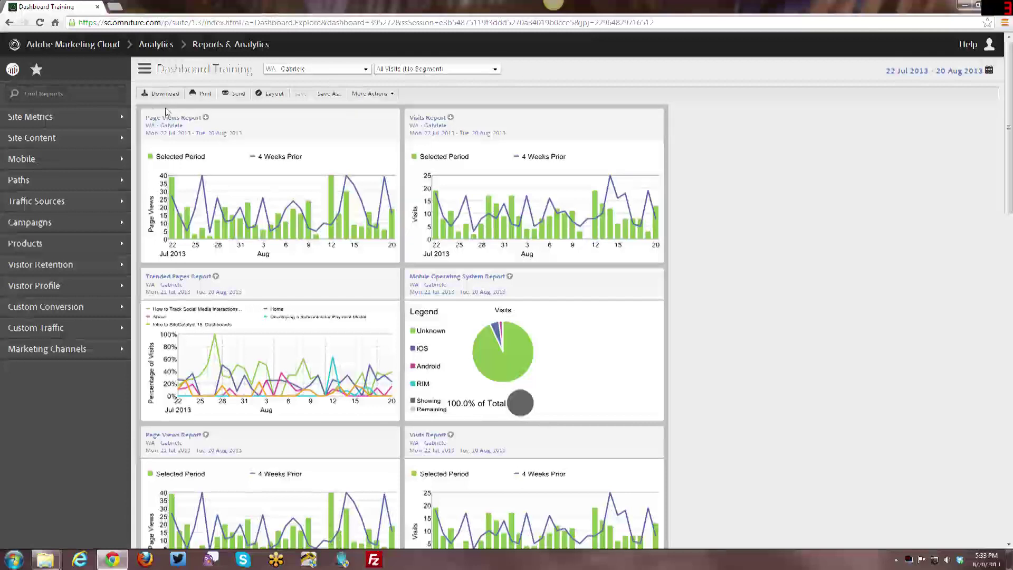
- Switch the left navigation from Reports to the Favorites menu
left_click(37, 72)
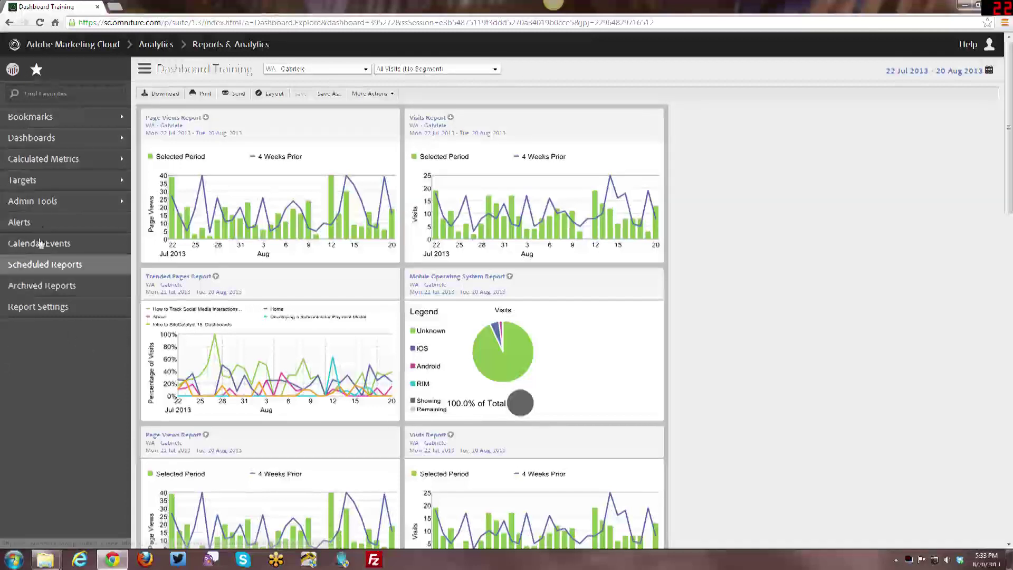
- Go to Admin Tools > User Management > Publishing List Manager
left_click(46, 201)
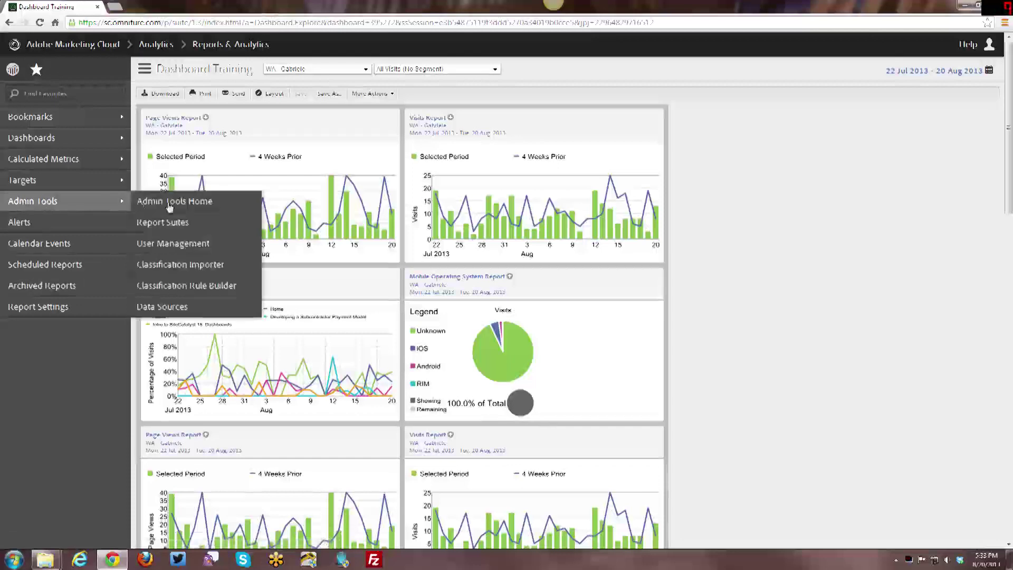
left_click(184, 245)
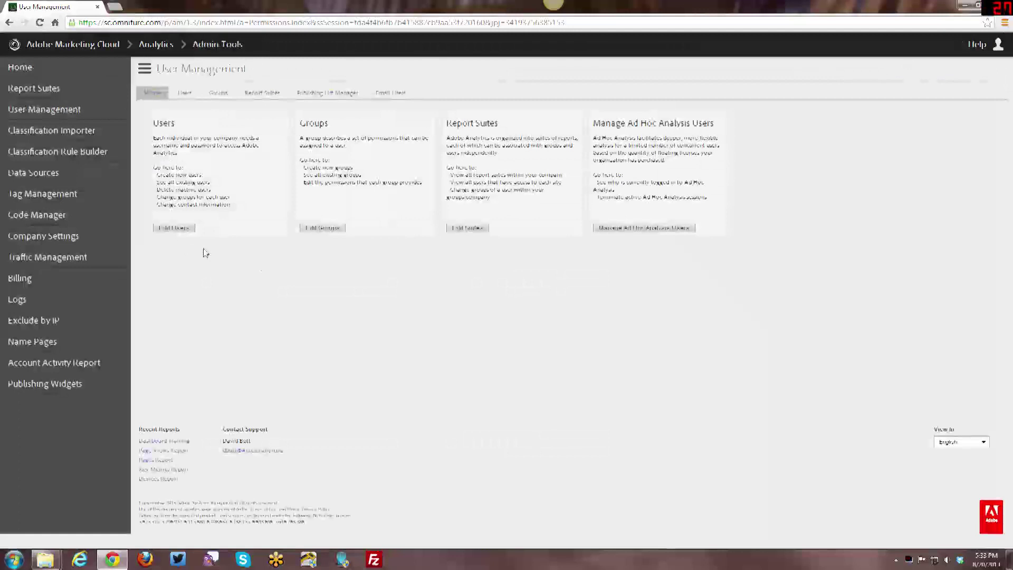
left_click(337, 95)
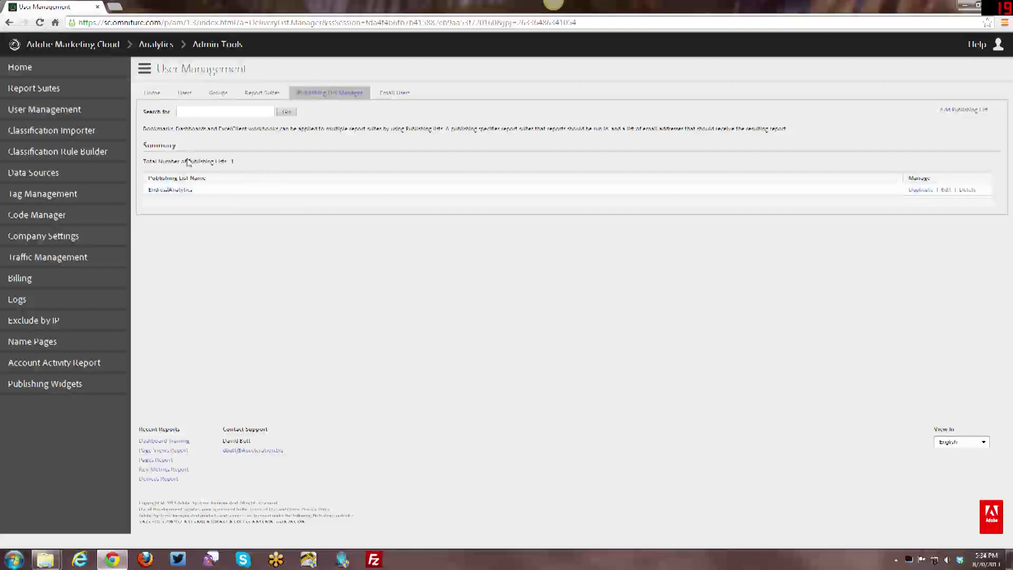
- Add a publishing list named 'Demo Training List' that includes a WA report suite
left_click(957, 112)
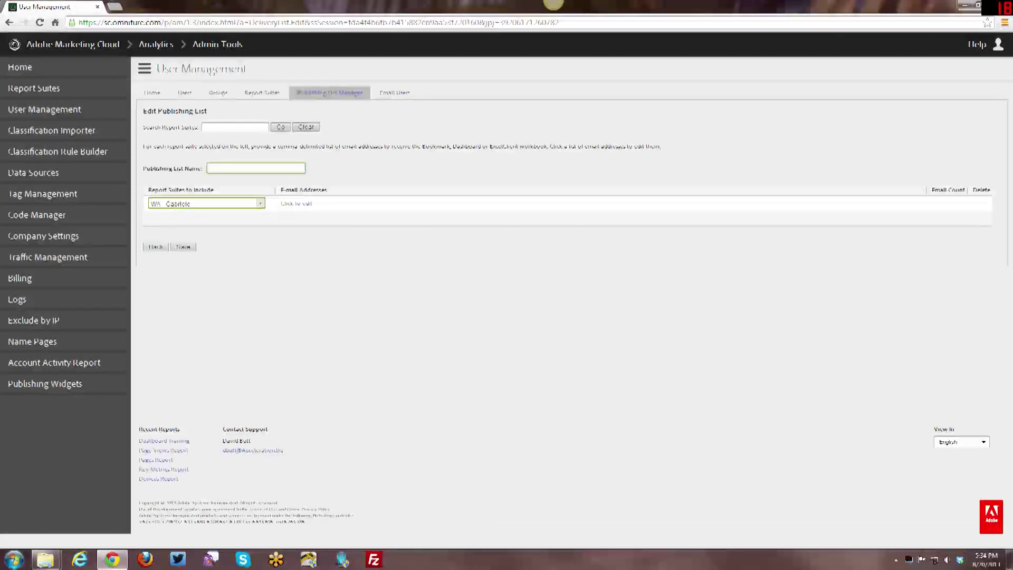
type("Demo Training List")
left_click(262, 205)
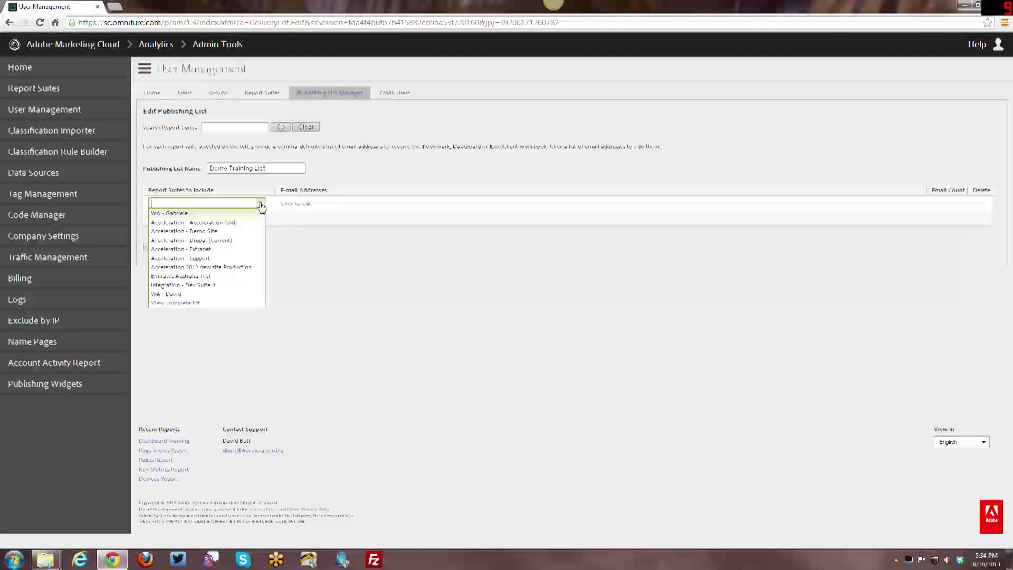
left_click(261, 206)
left_click(261, 206)
left_click(261, 212)
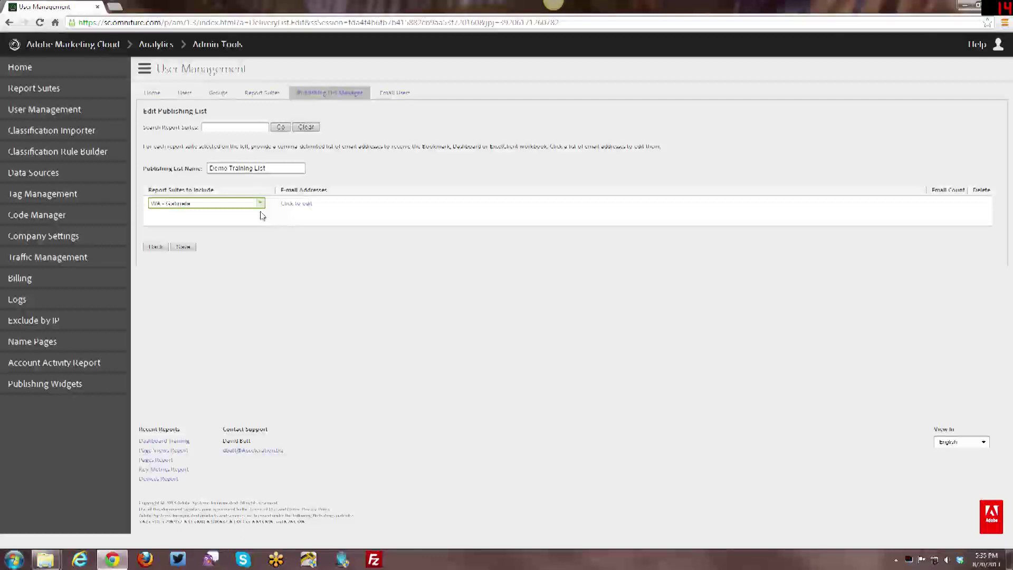
left_click(261, 204)
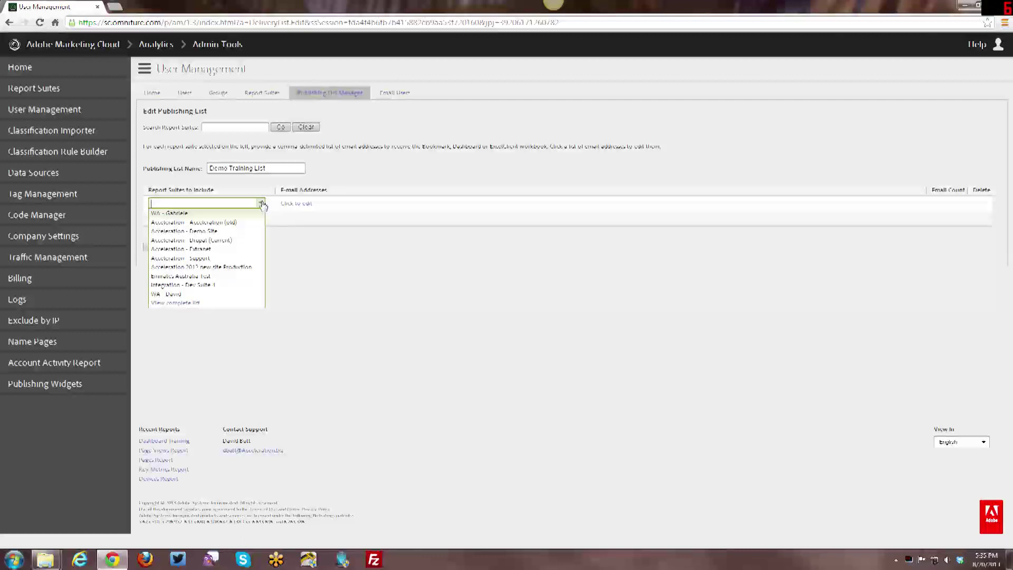
key("Return")
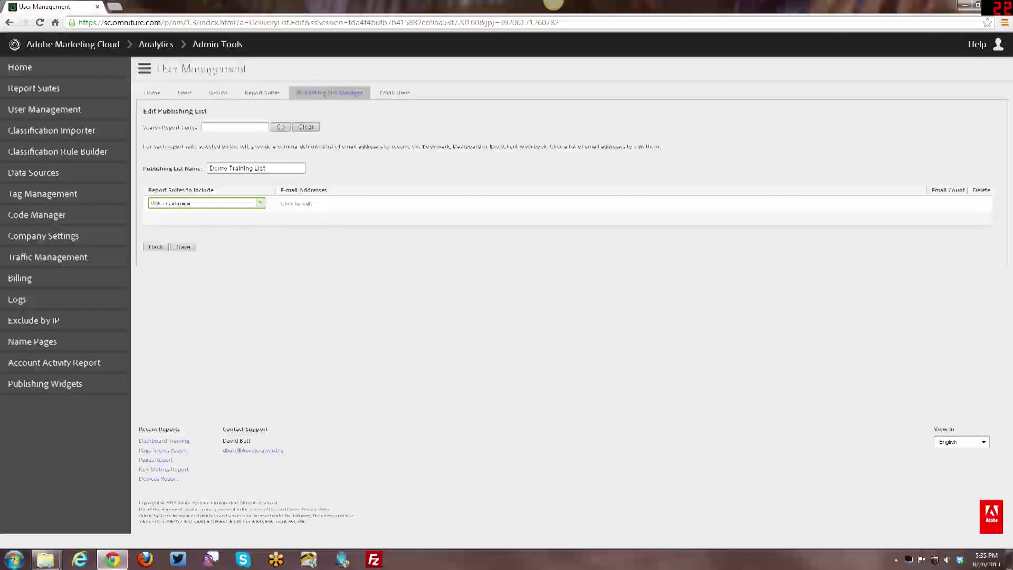
- Add a second WA report suite in the list's next row
left_click(287, 206)
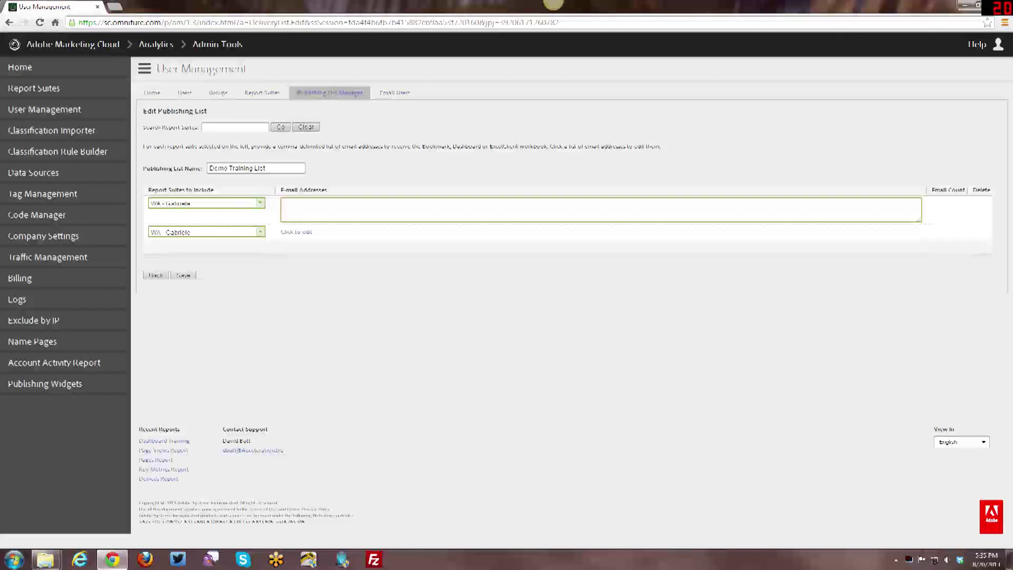
left_click(259, 234)
left_click(260, 219)
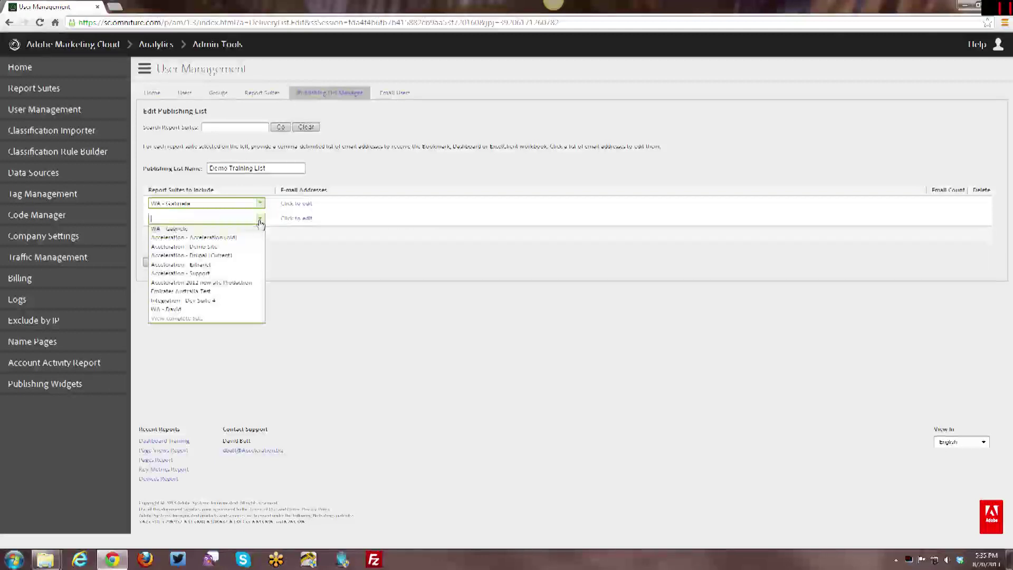
left_click(230, 311)
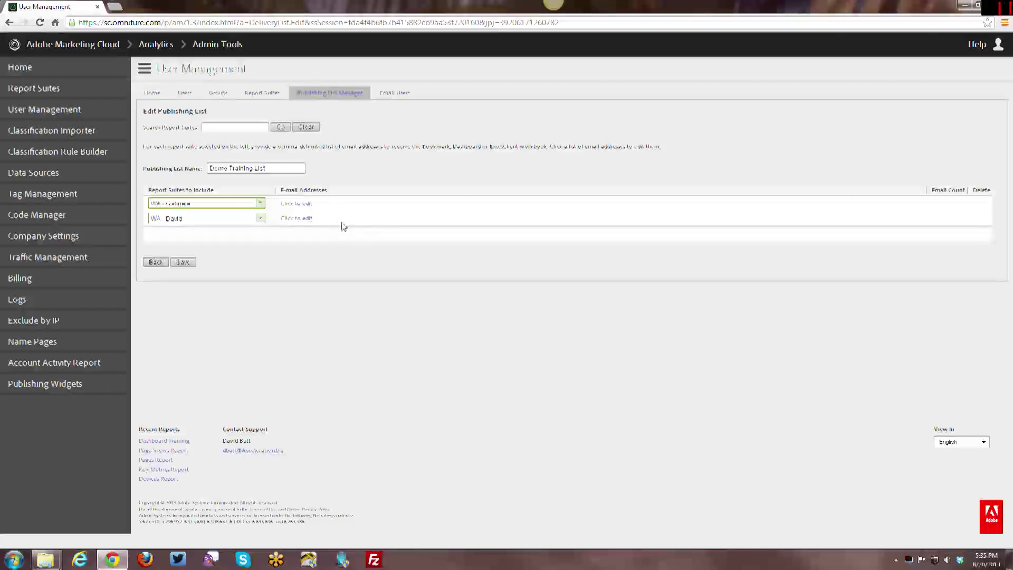
- Enter one recipient e-mail address for each of the two report suites
left_click(295, 203)
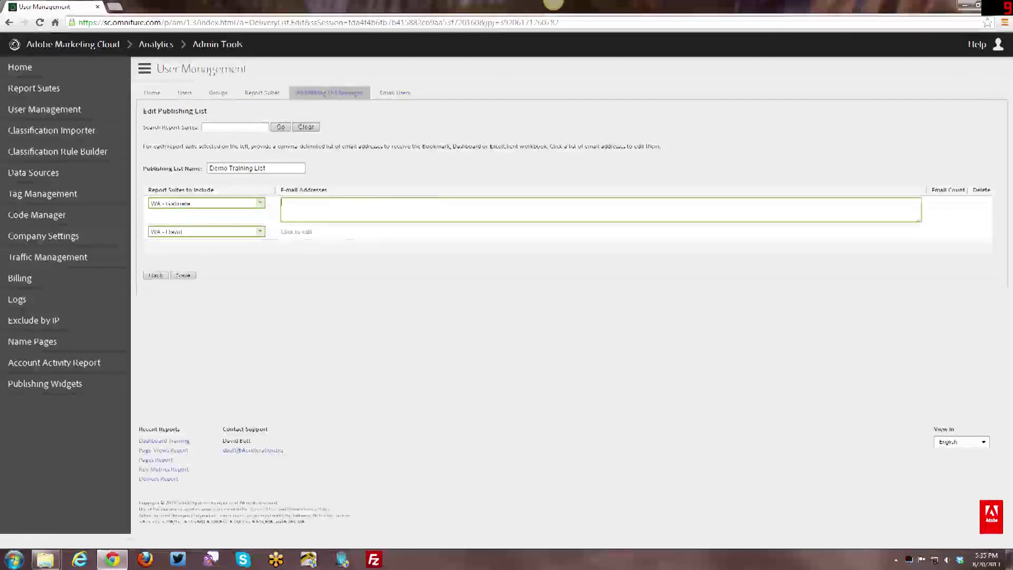
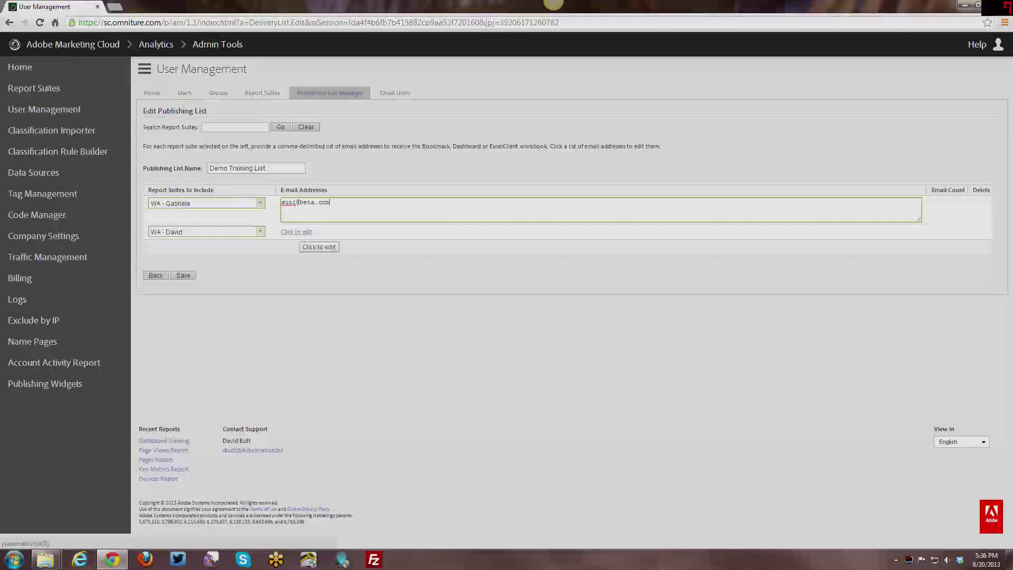
left_click(295, 232)
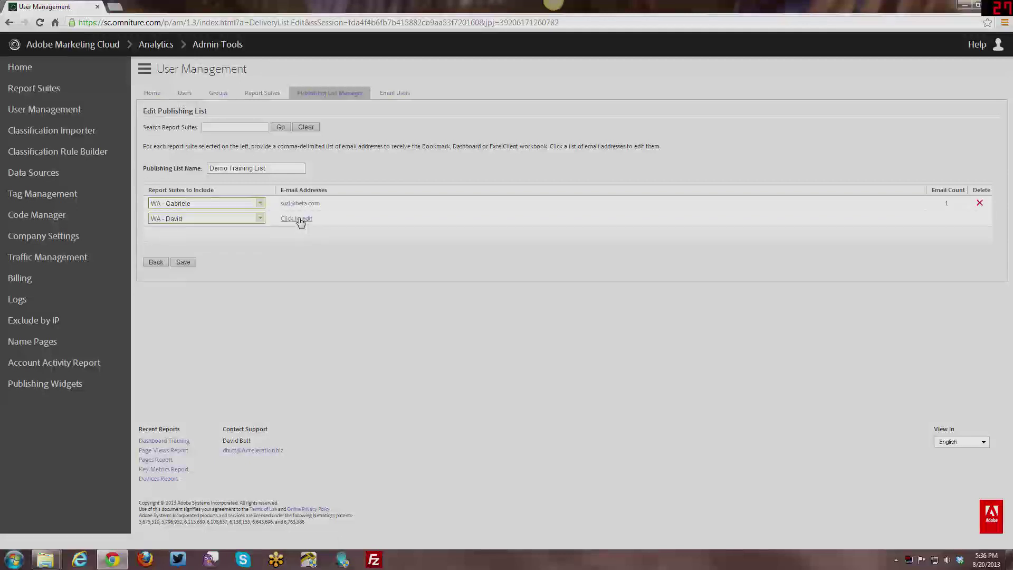
left_click(298, 220)
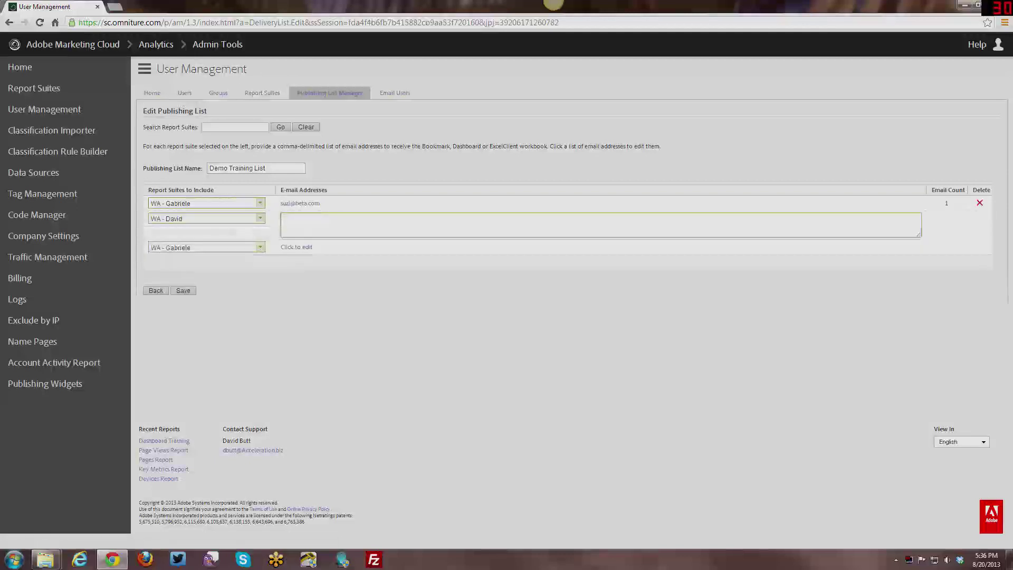
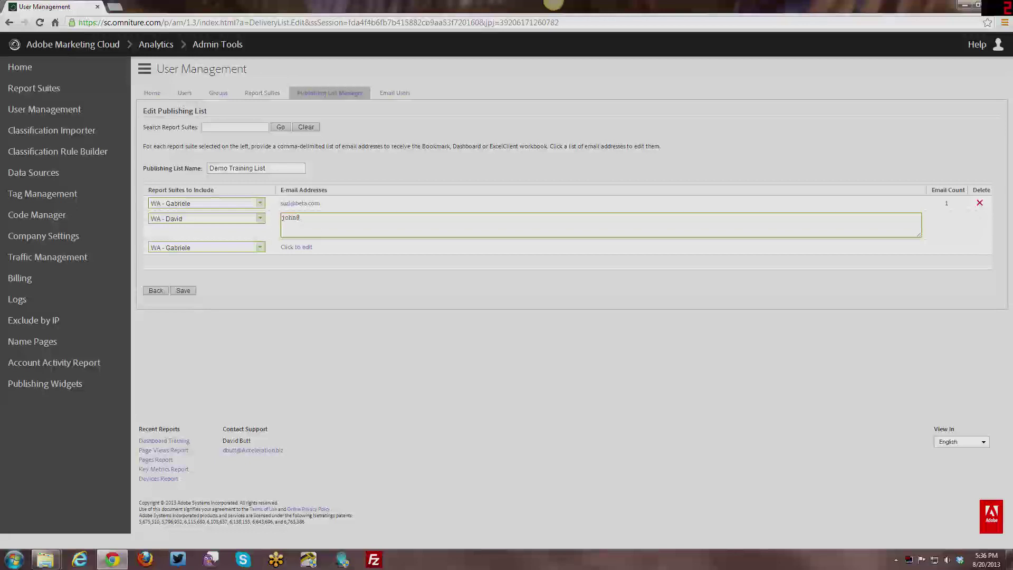
left_click(368, 286)
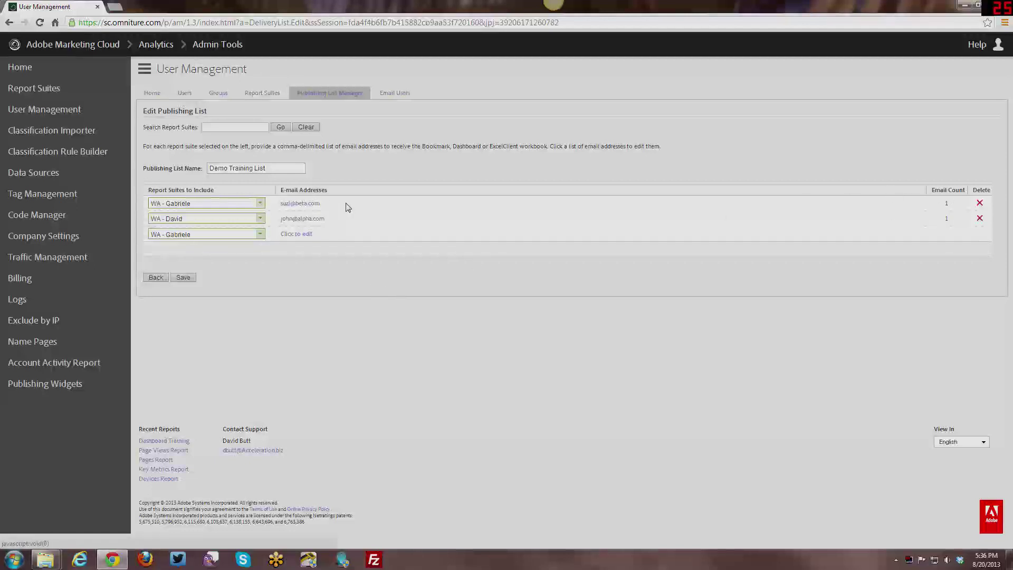
- Copy the second report suite's recipient e-mail address
left_click(305, 204)
left_click(306, 234)
left_click(305, 204)
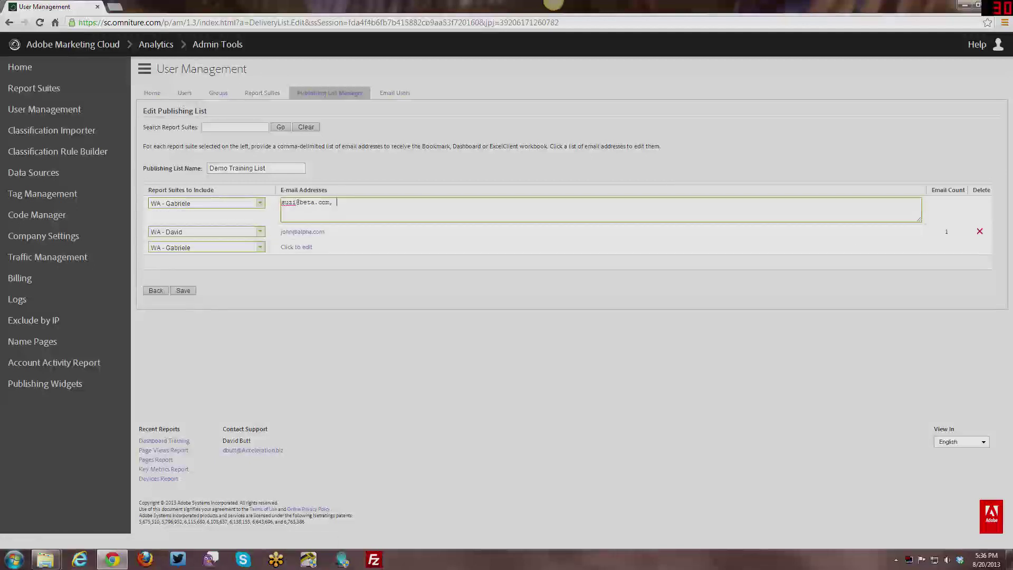
left_click(319, 232)
left_click(319, 219)
left_click_drag(333, 217, 280, 218)
right_click(294, 220)
left_click(313, 267)
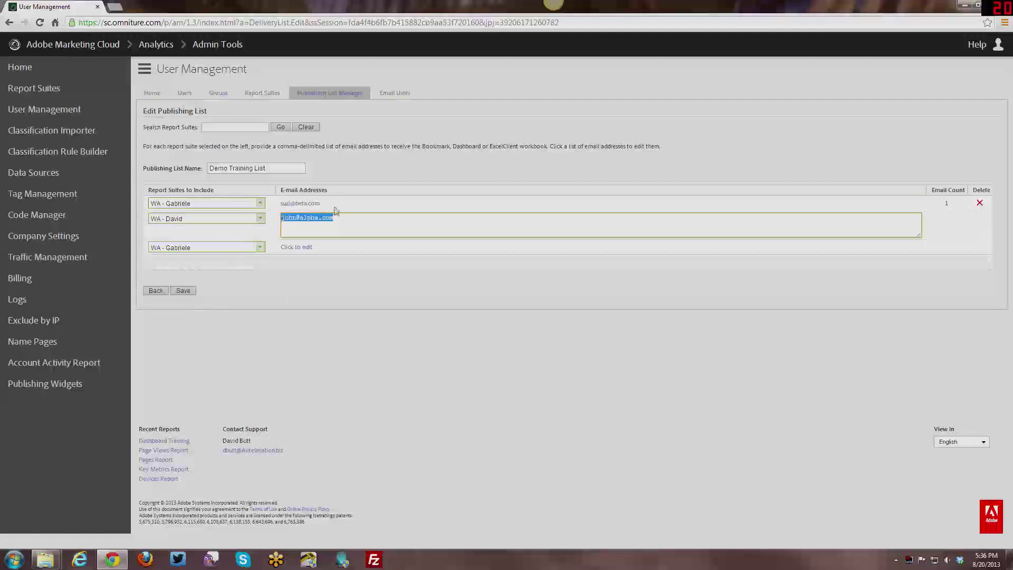
- Append the copied address to the first suite's recipients after a comma, then save the list
left_click(328, 208)
left_click(317, 203)
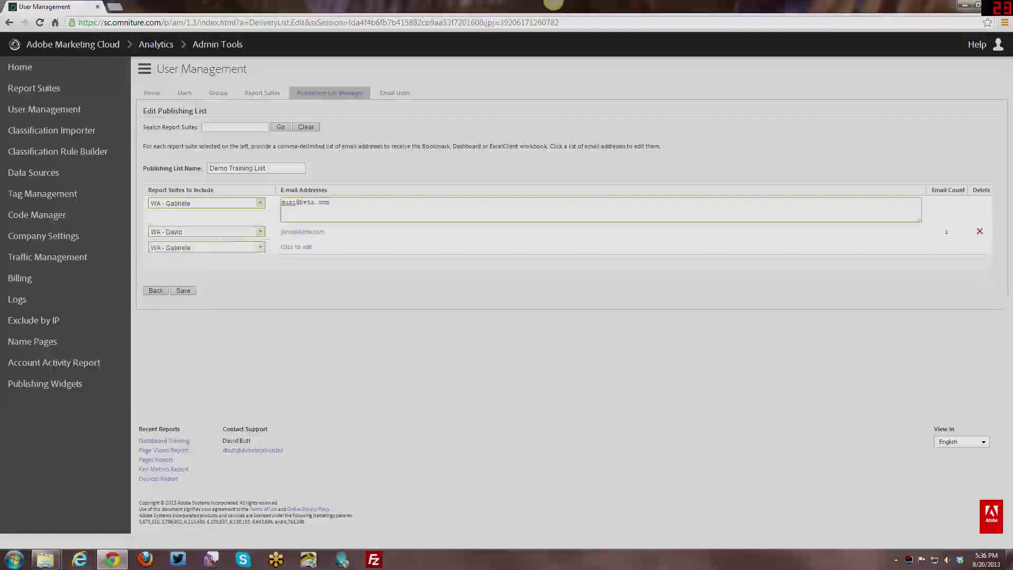
type(",")
key("ctrl+v")
left_click(346, 355)
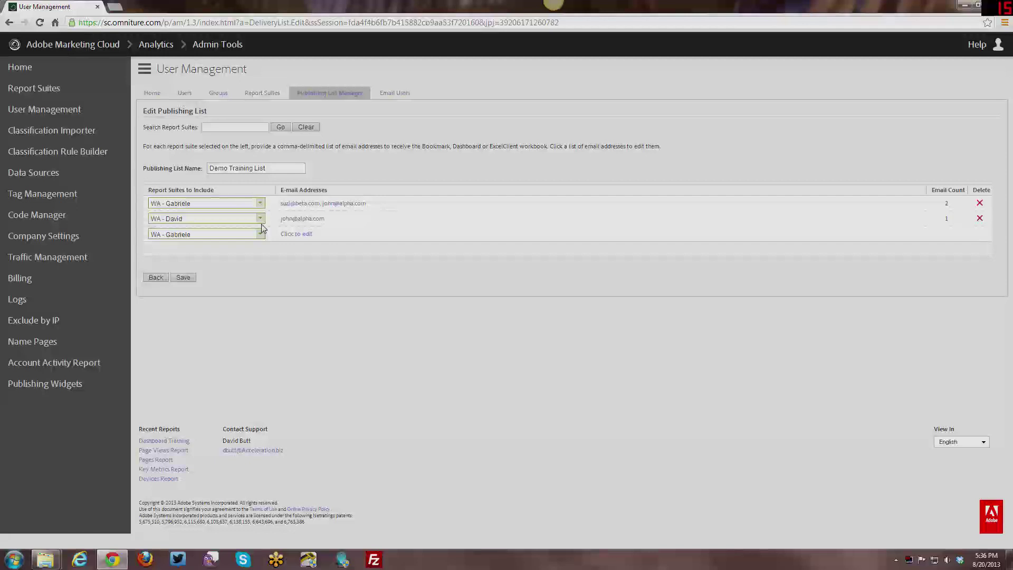
left_click(185, 278)
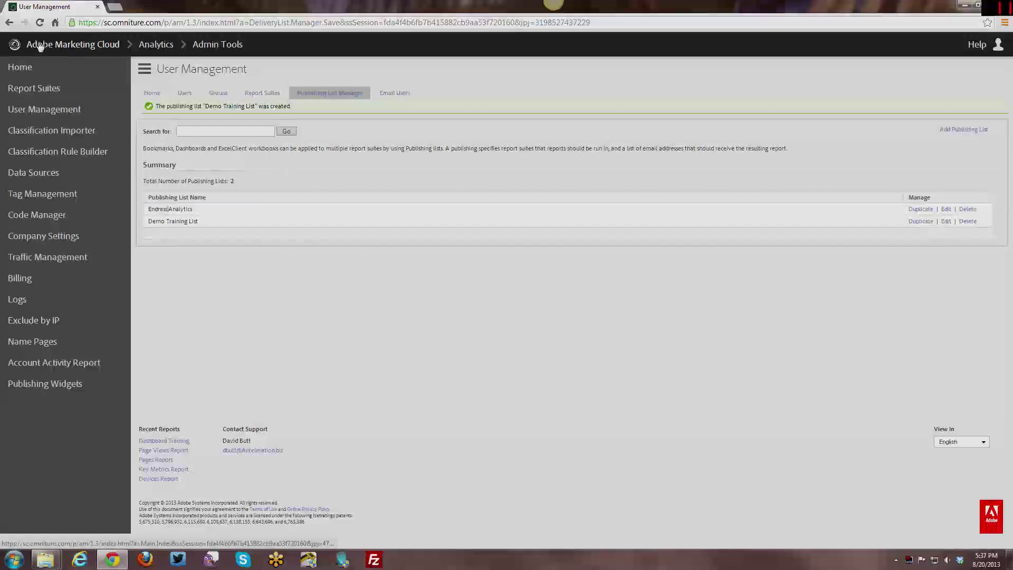
- Return from Admin Tools to Reports & Analytics through the Marketing Cloud product menu
left_click(31, 67)
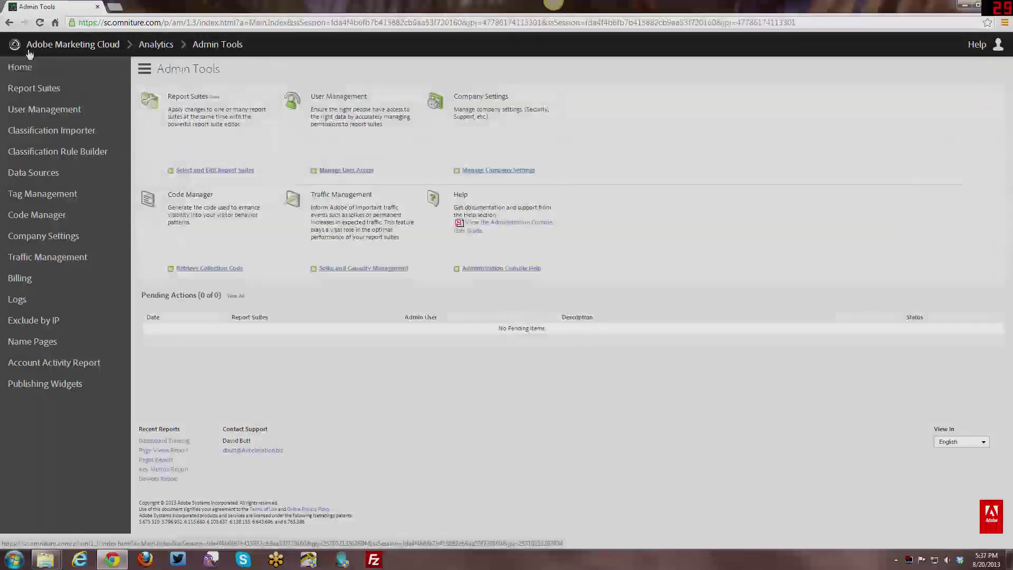
left_click(30, 46)
mouse_move(79, 67)
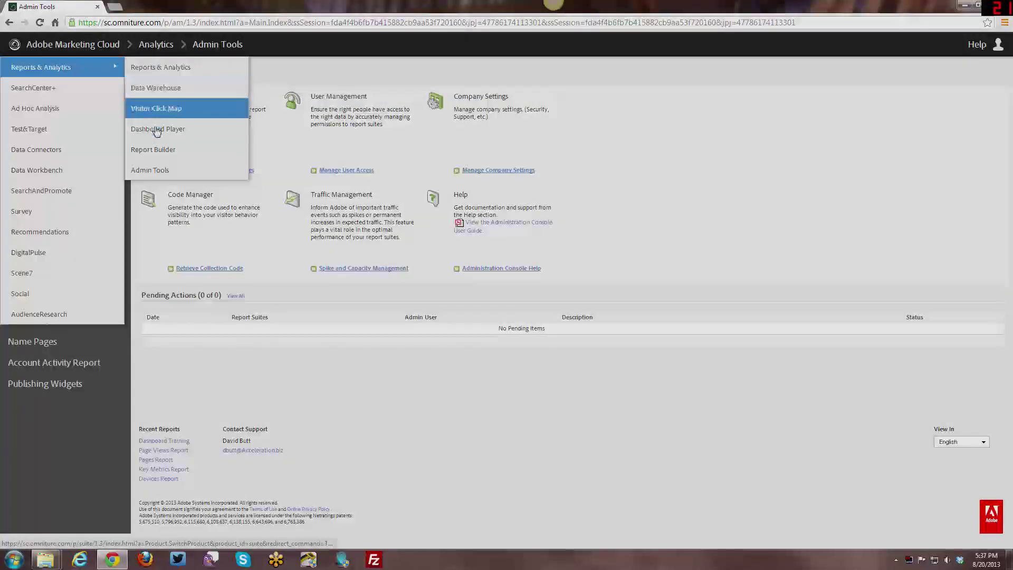
left_click(156, 67)
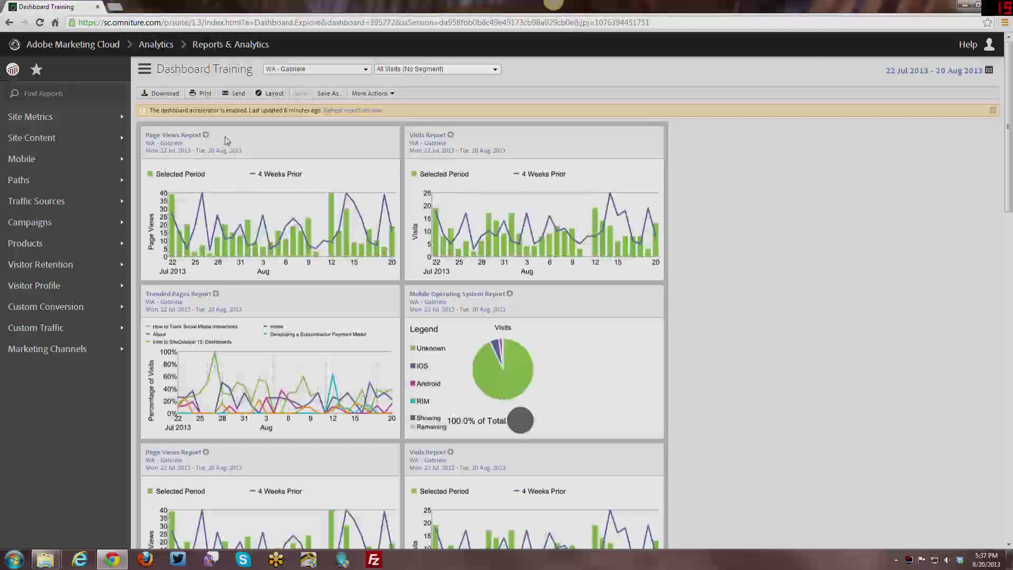
- Send the Dashboard Training dashboard by e-mail to the Demo Training List publishing list
left_click(235, 95)
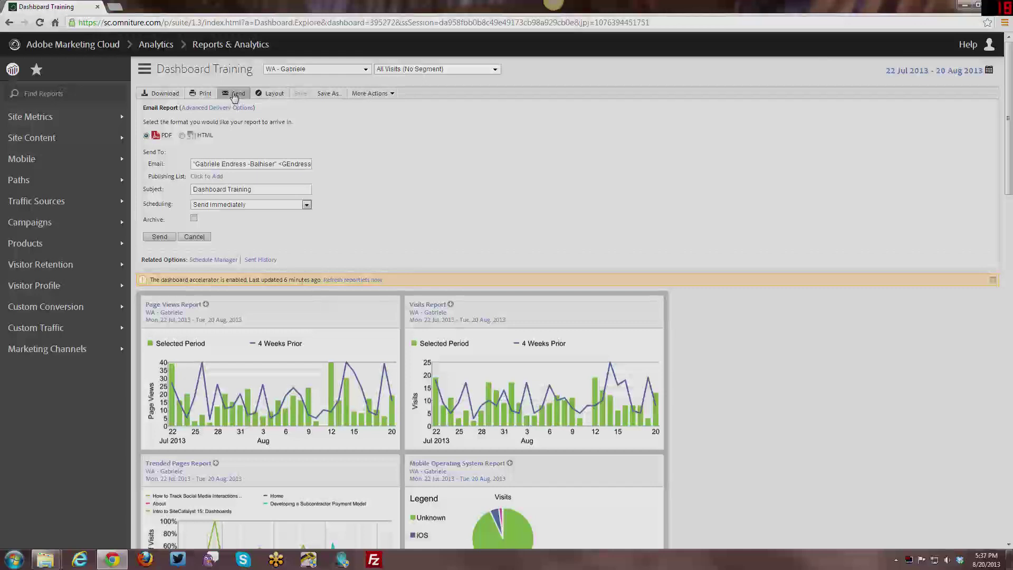
left_click(208, 178)
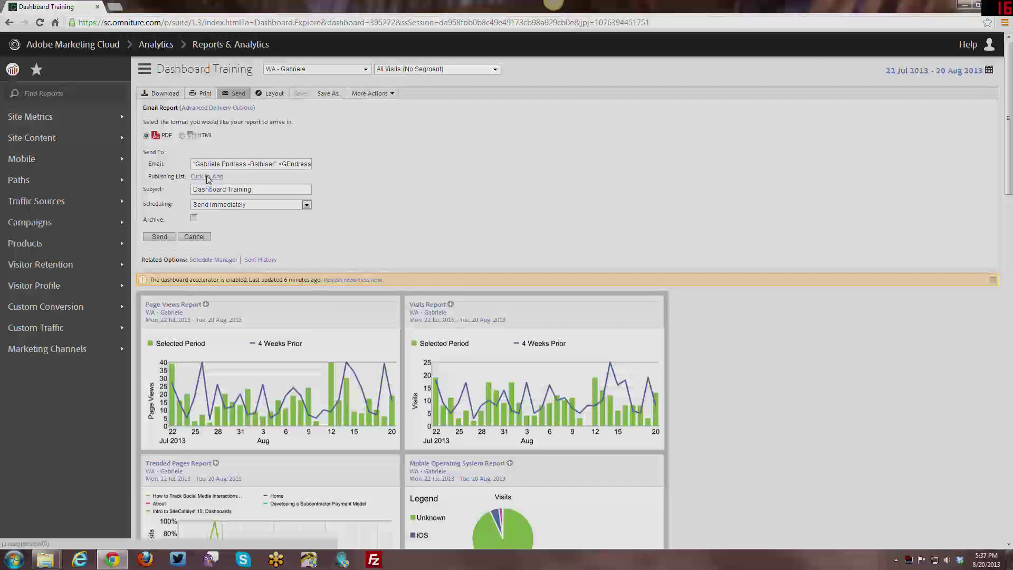
left_click(212, 159)
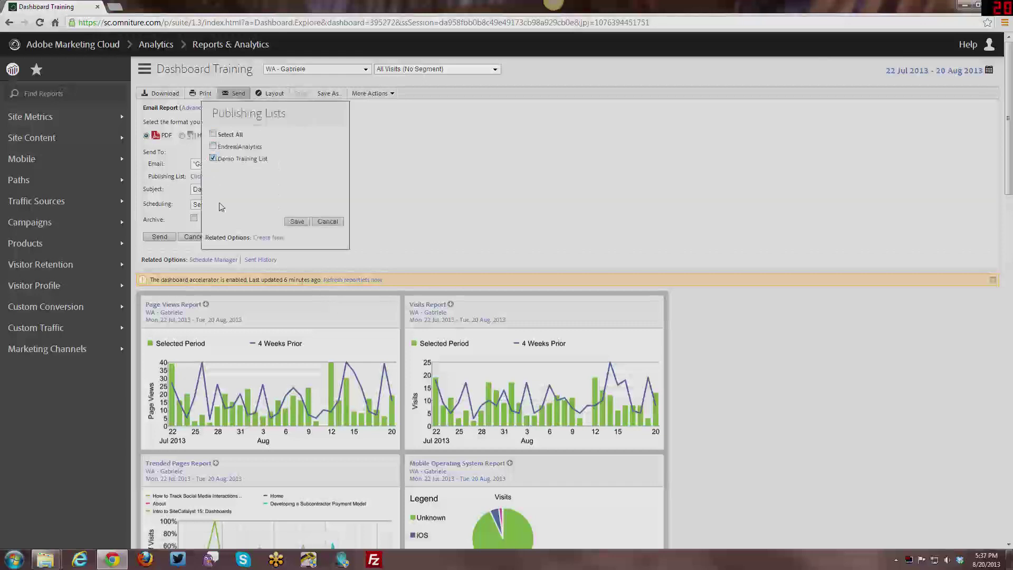
left_click(297, 221)
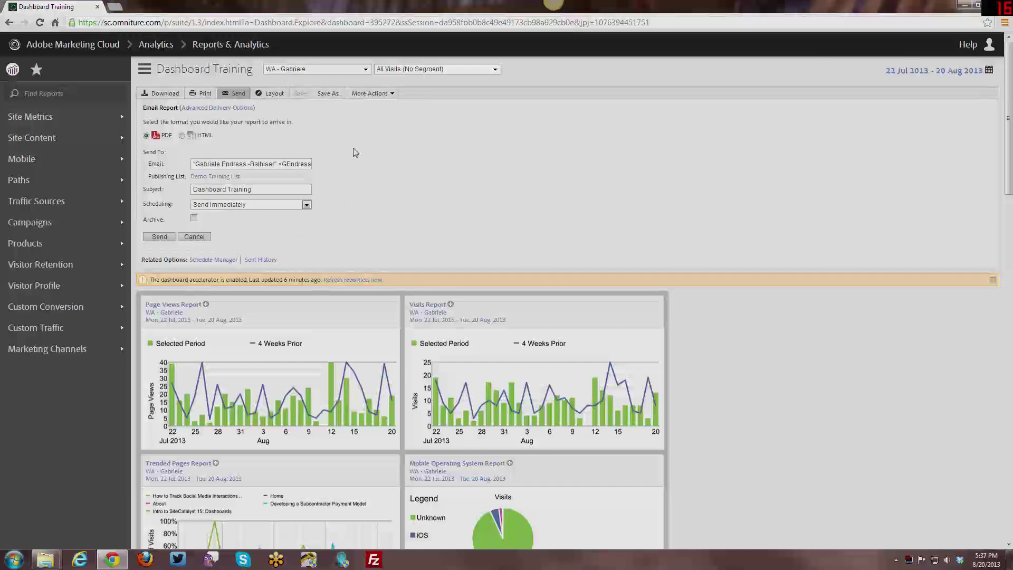
left_click(235, 108)
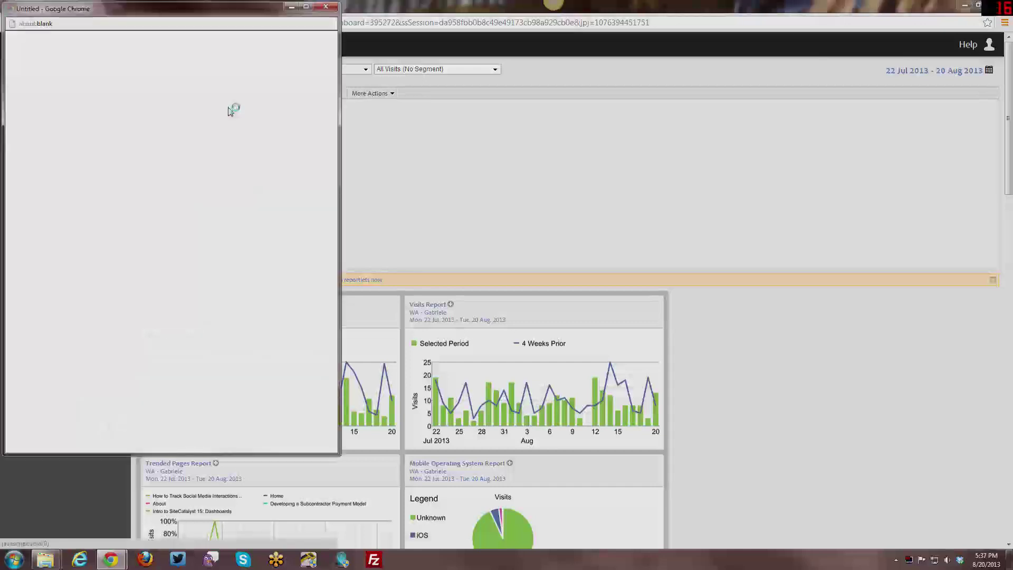
left_click_drag(257, 16, 512, 16)
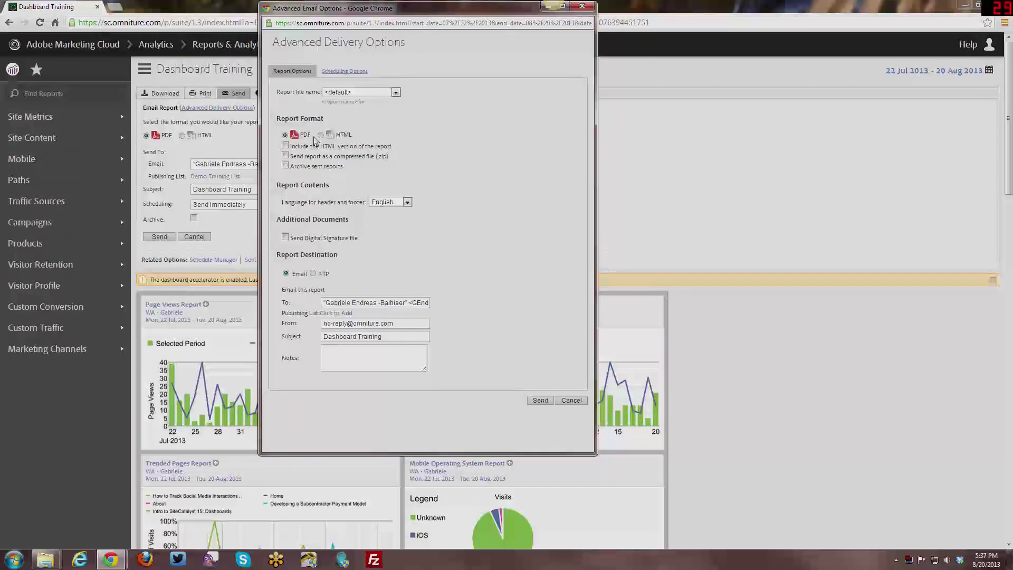
left_click(335, 313)
left_click(343, 295)
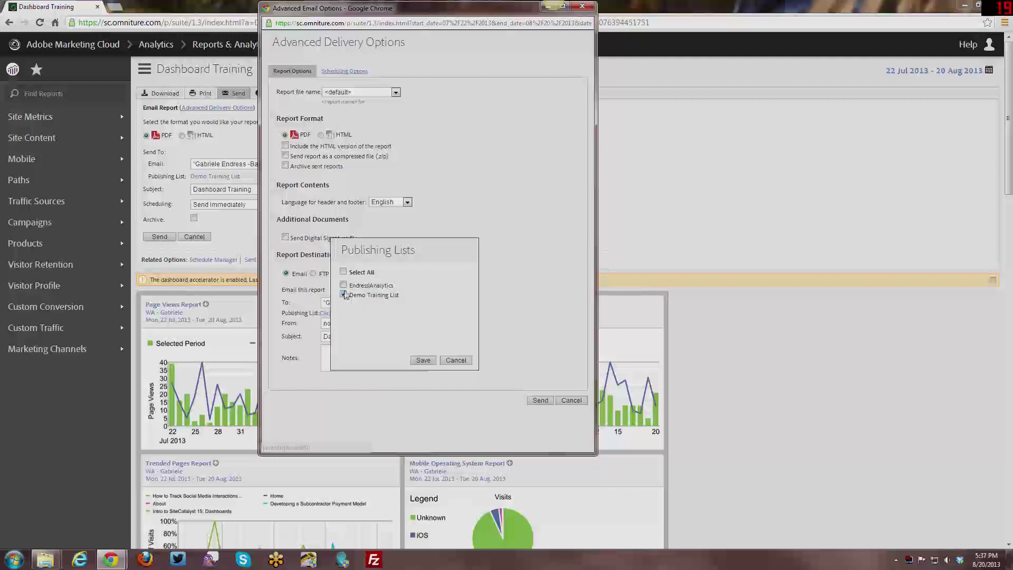
left_click(423, 360)
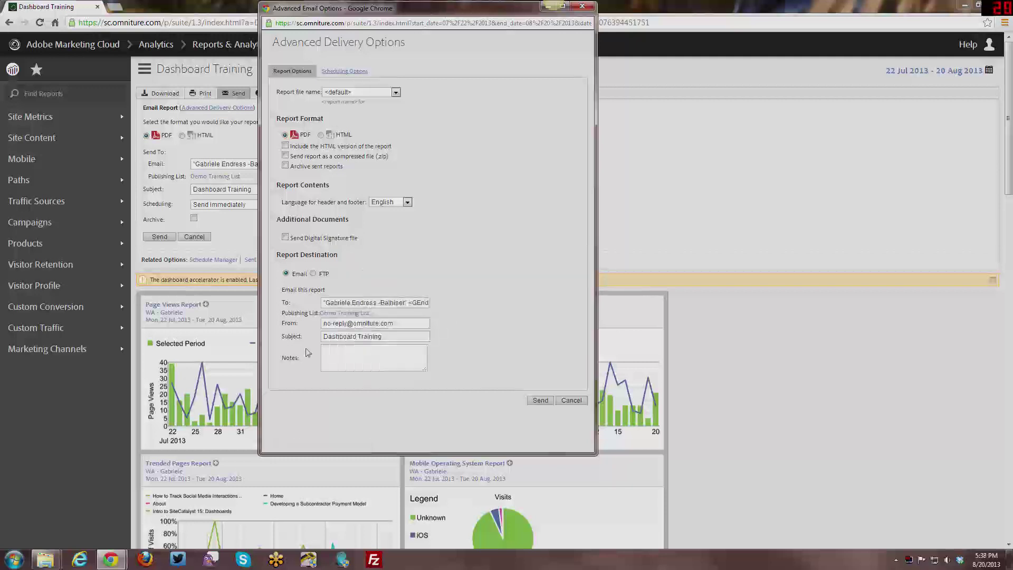
left_click(351, 72)
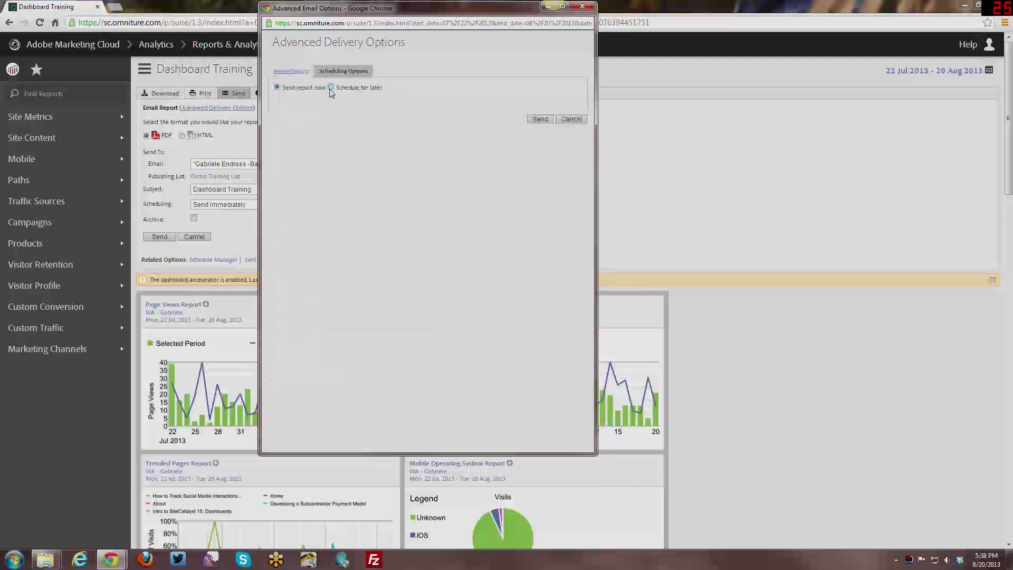
left_click(330, 88)
left_click(291, 71)
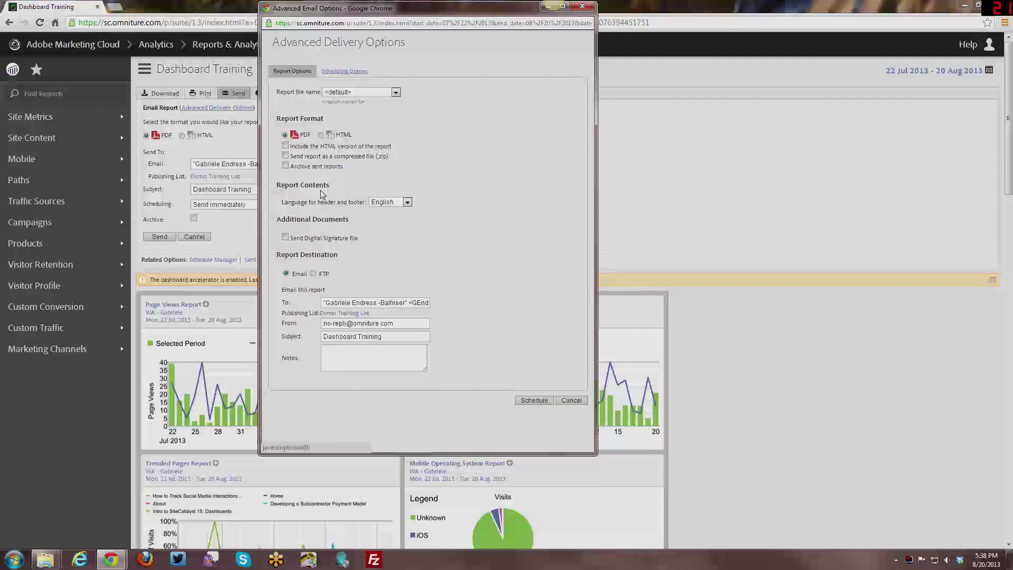
left_click(561, 401)
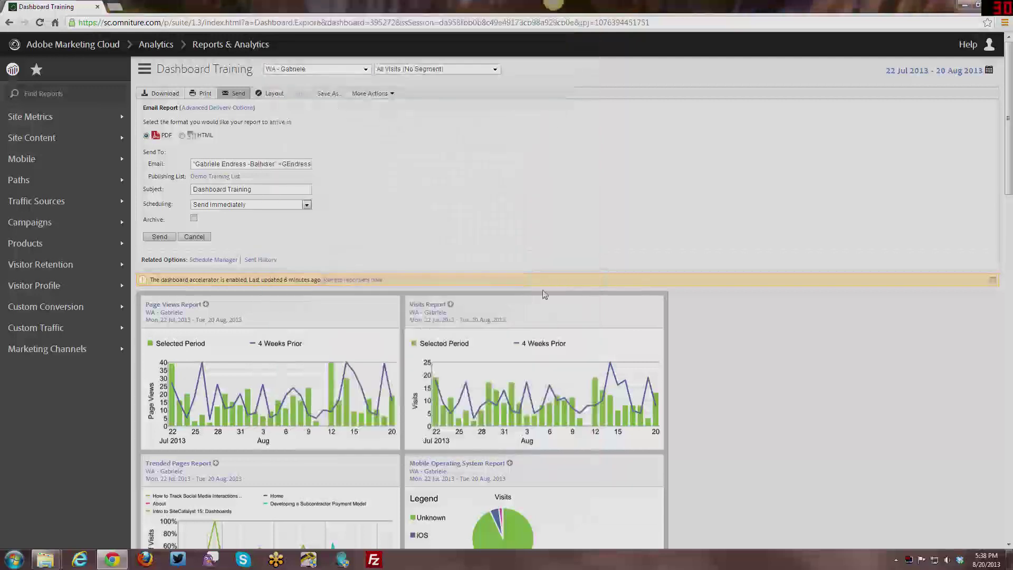